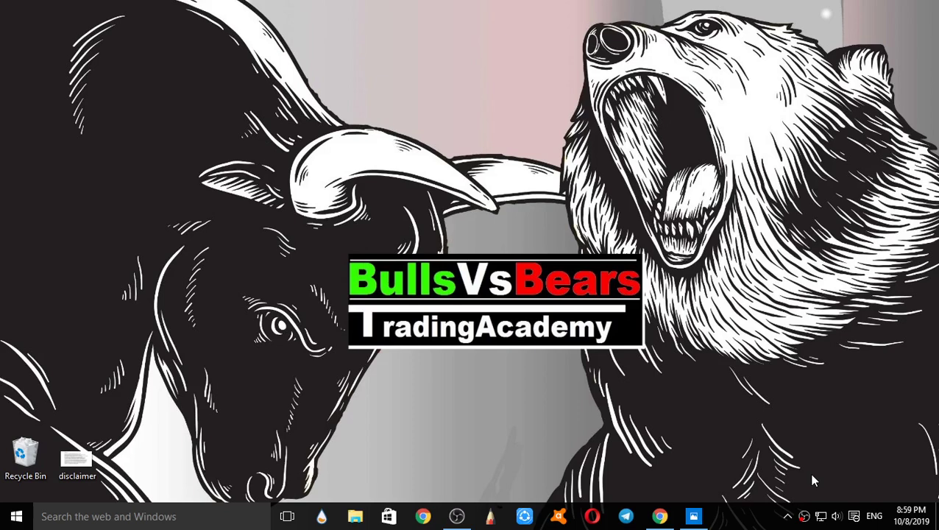
Step: View the disclaimer image from the open Photos window, and close it
left_click(692, 517)
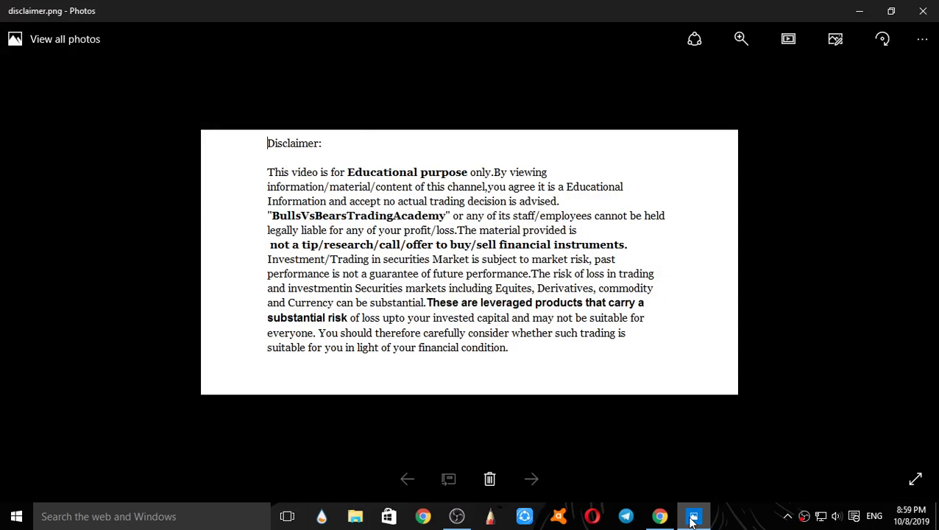
mouse_move(673, 511)
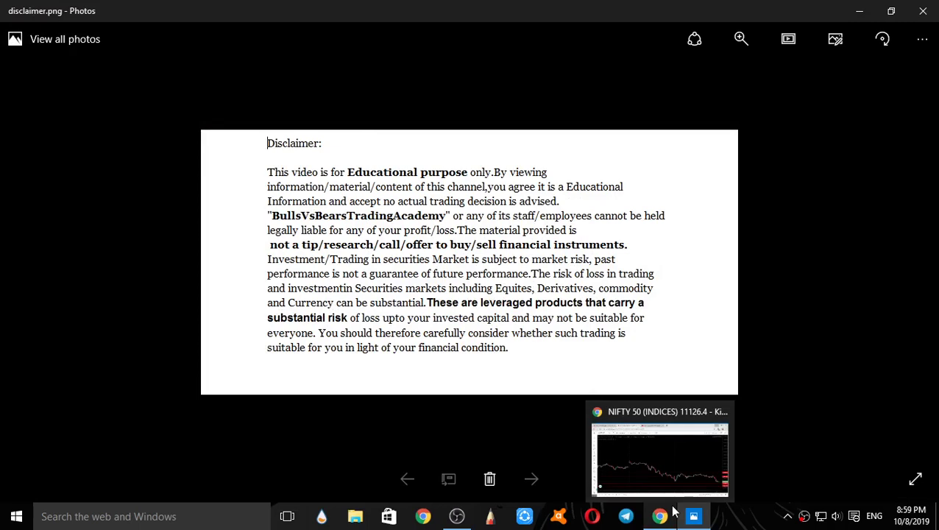
left_click(923, 10)
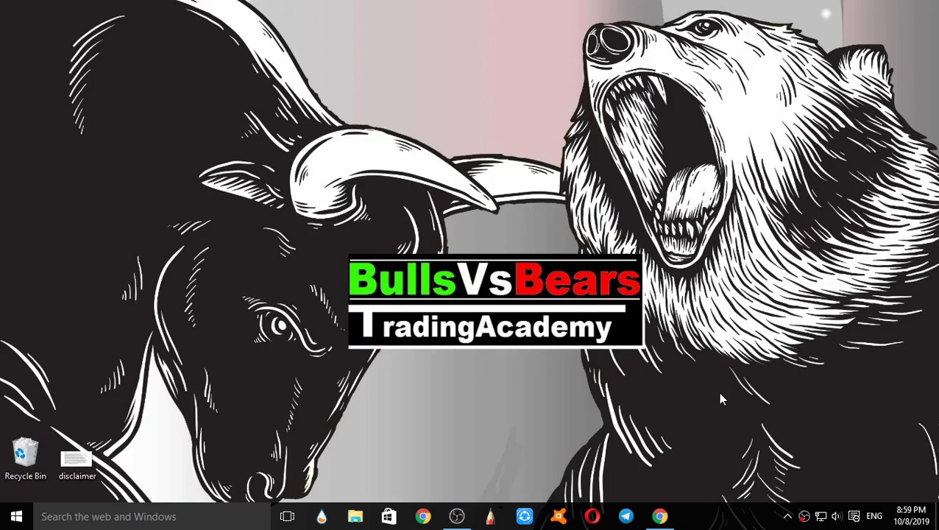
Step: In Chrome, compare the NIFTY 50 chart's levels with the support and resistance values in the YouTube video for 7-Oct-2019
left_click(660, 517)
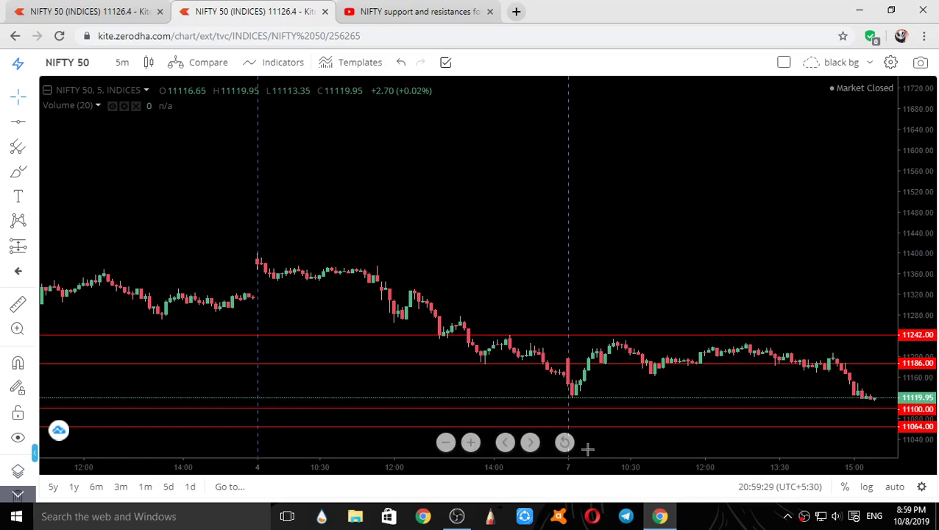
left_click(394, 6)
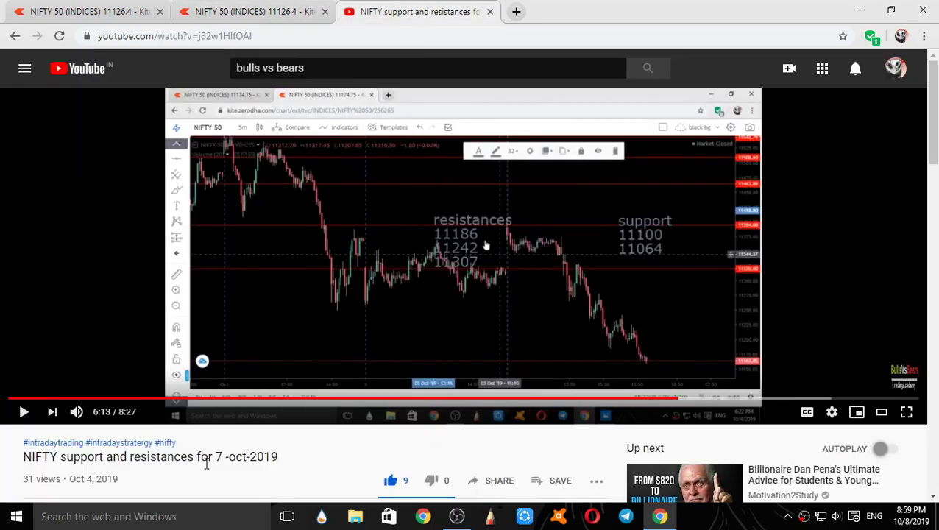
scroll(162, 457, "down", 1)
scroll(80, 420, "up", 1)
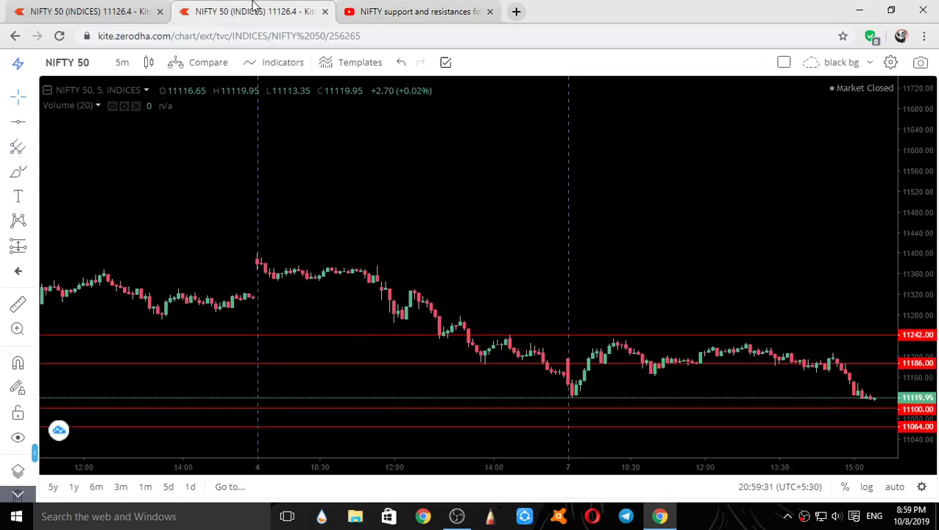
left_click(243, 8)
left_click(402, 9)
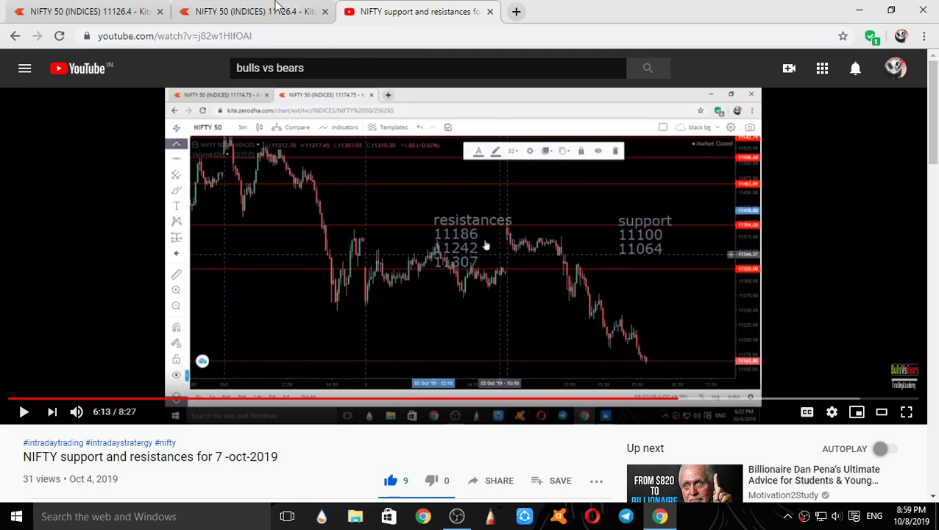
left_click(277, 6)
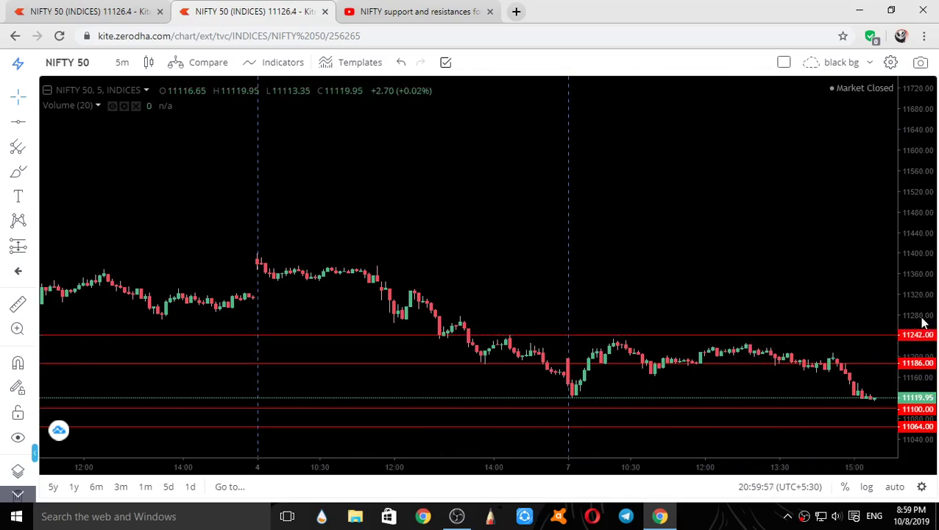
left_click(463, 6)
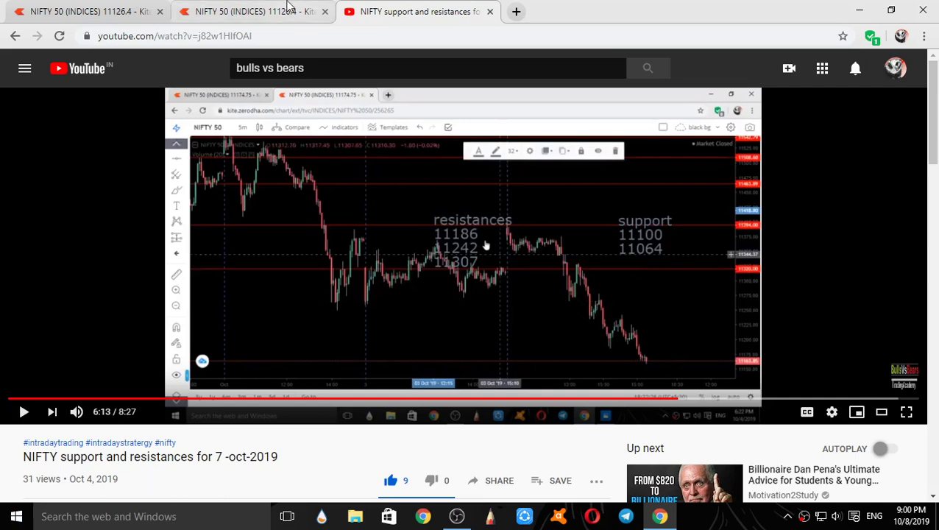
left_click(289, 9)
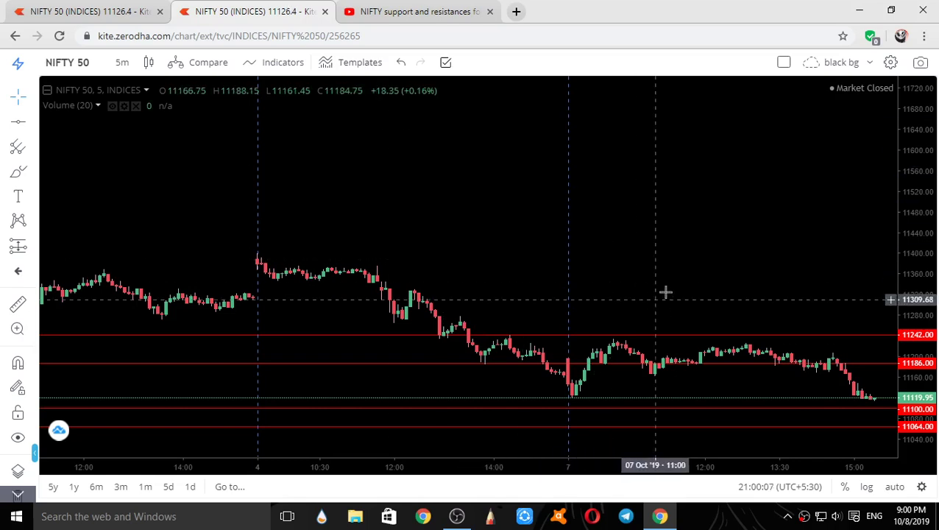
Step: Turn off the symbol last value line in the NIFTY 50 chart's style settings
scroll(667, 308, "down", 1)
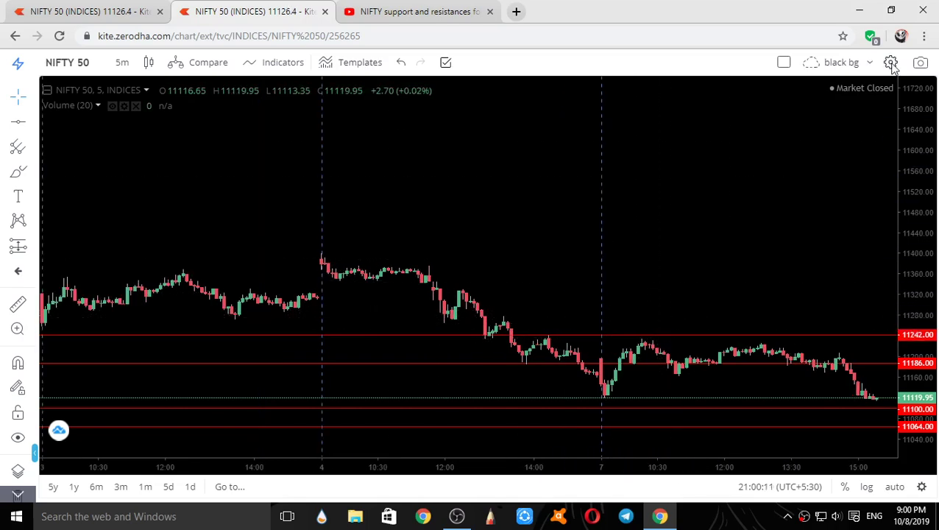
double_click(665, 110)
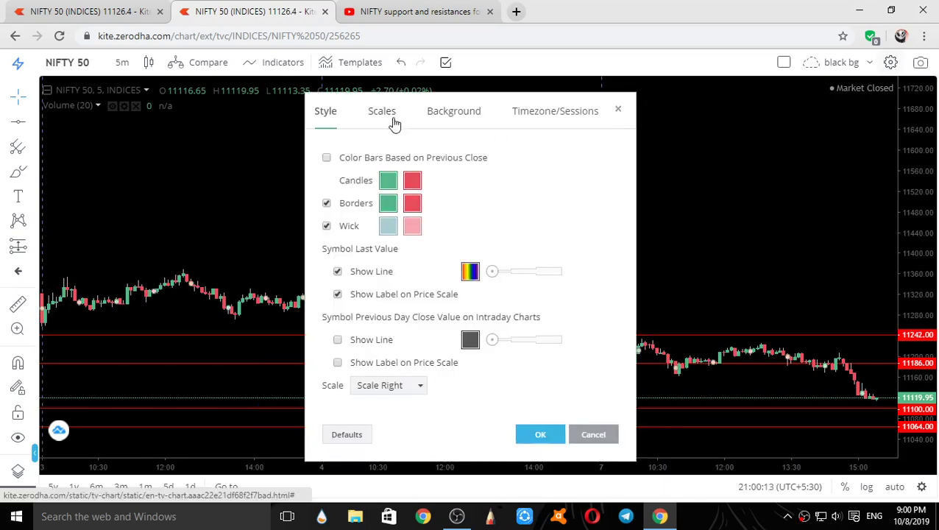
left_click(337, 272)
left_click(559, 436)
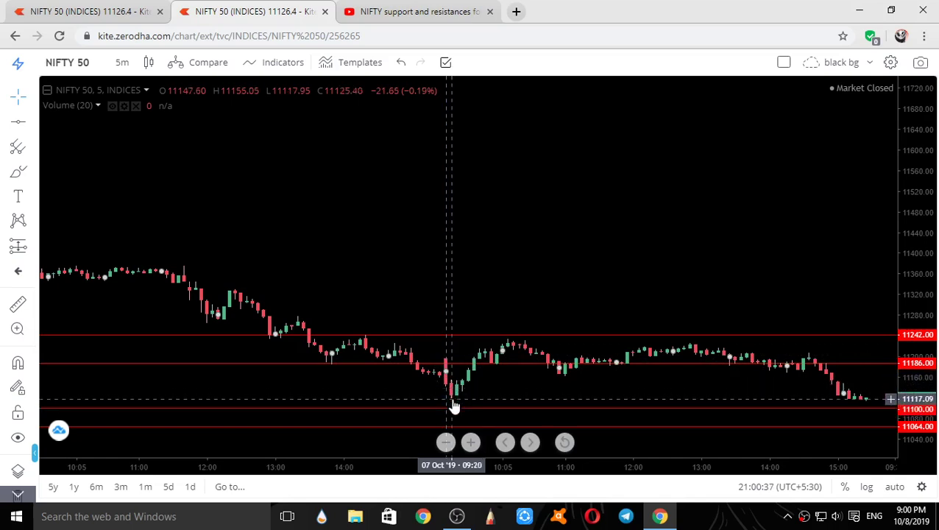
Step: Examine the 7 October candles around the 11186 and 11242 levels and measure the sideways stretch from 11:10 to about 12:05
left_click(499, 364)
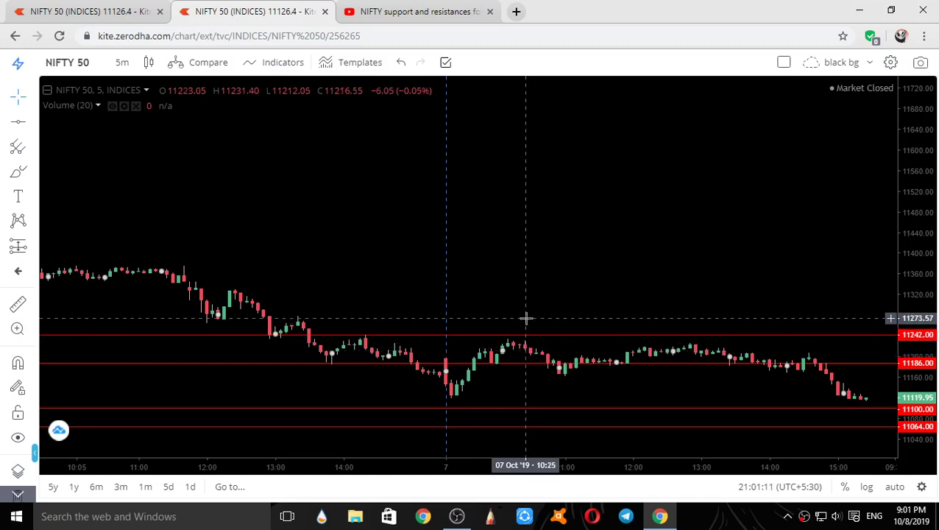
left_click(527, 339)
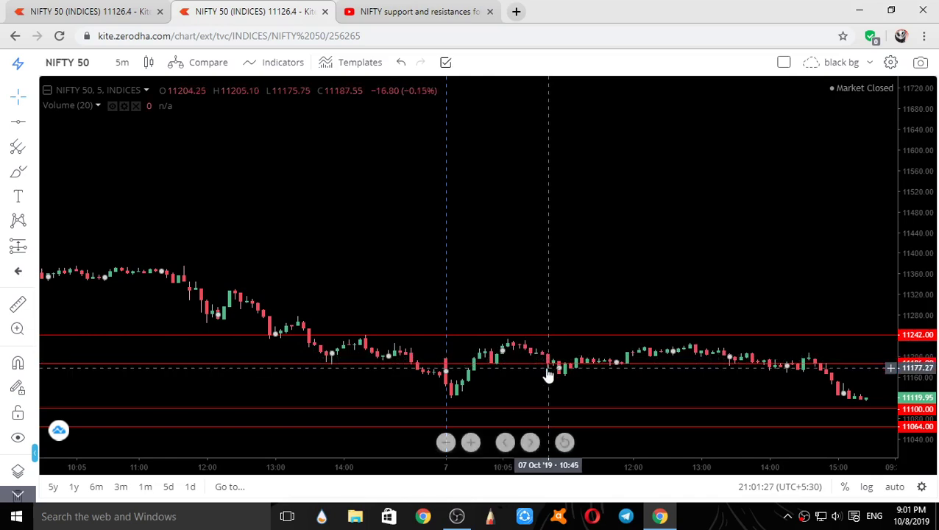
mouse_move(562, 378)
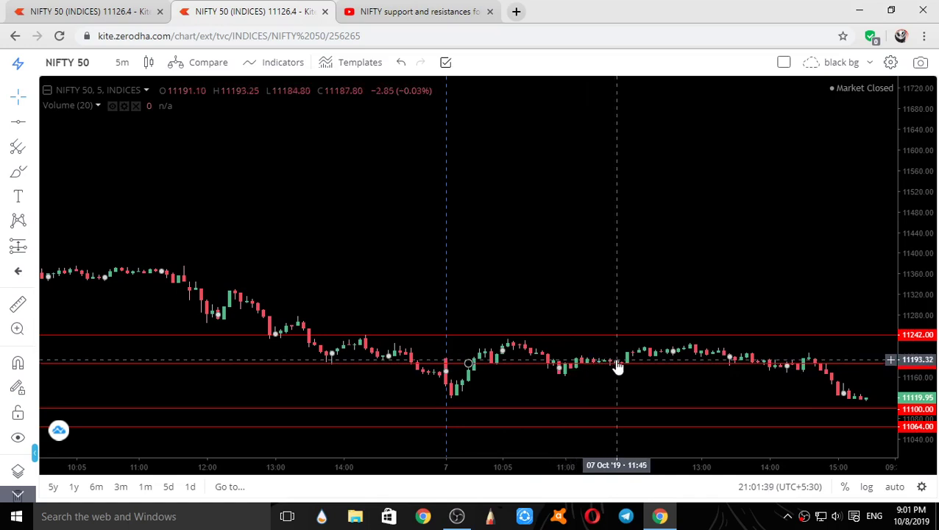
left_click(18, 305)
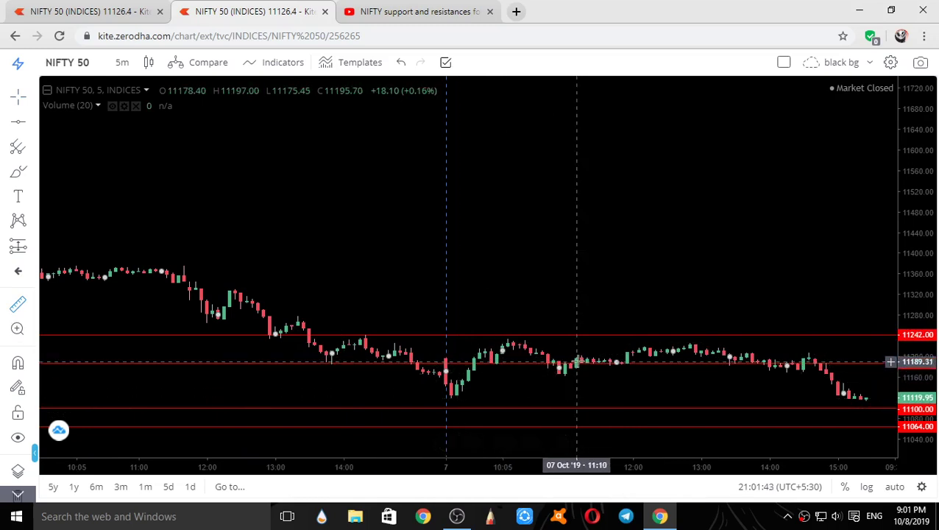
left_click(577, 360)
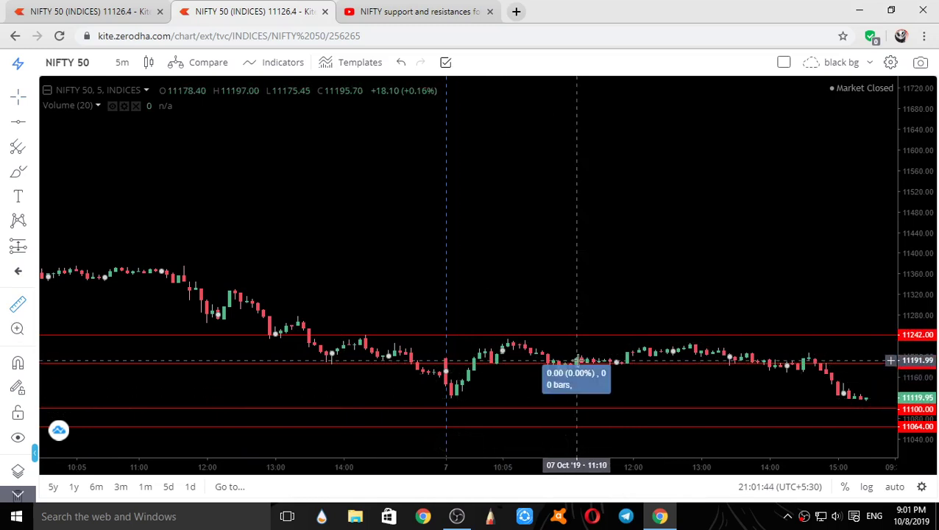
left_click(641, 381)
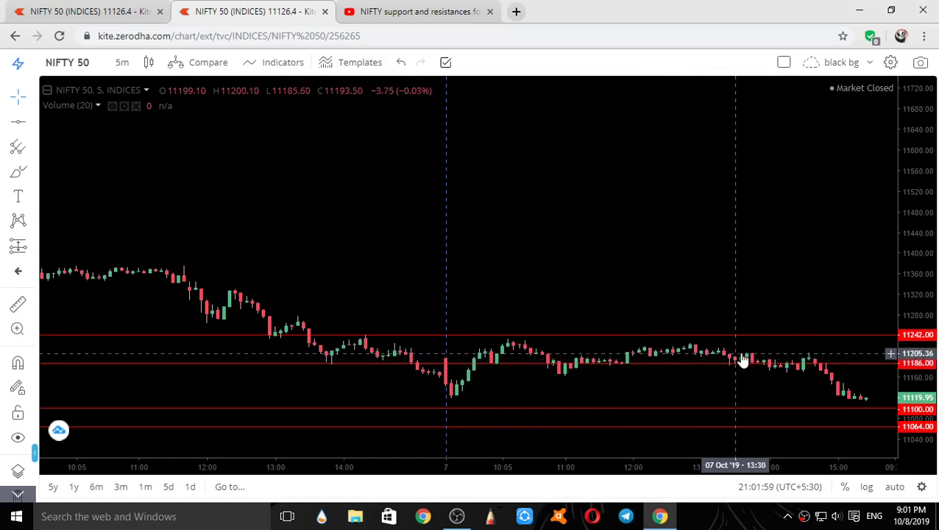
Step: Measure the stretch around the 11186 level from 13:25 to about 14:40 on 7 October, and clear the measurement
left_click(17, 308)
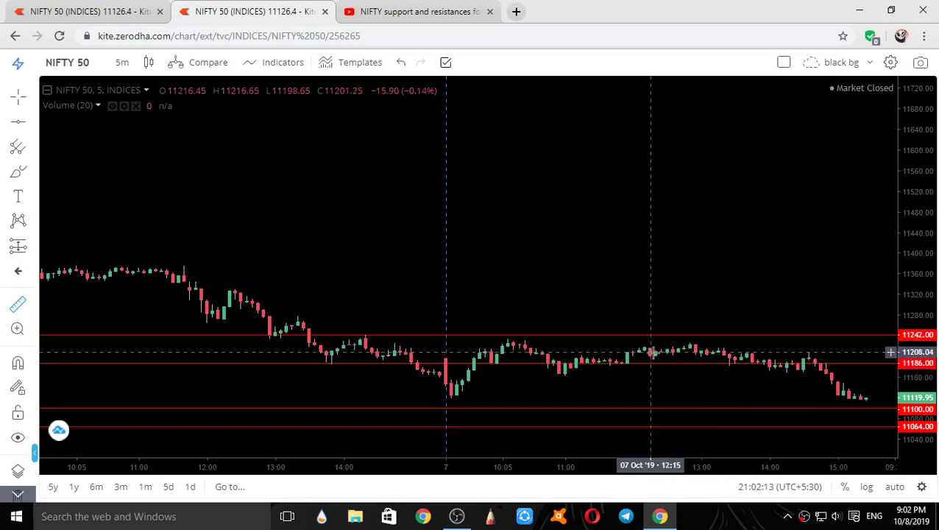
left_click(729, 354)
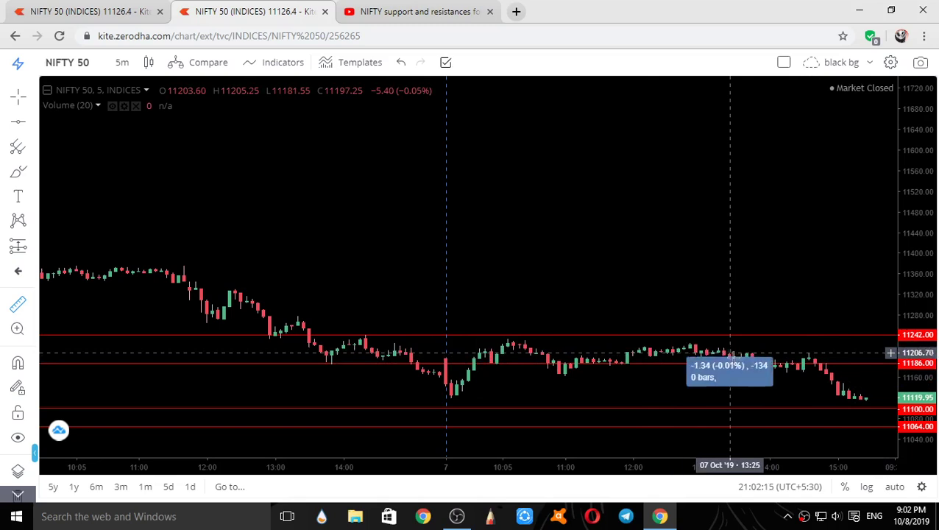
left_click(815, 388)
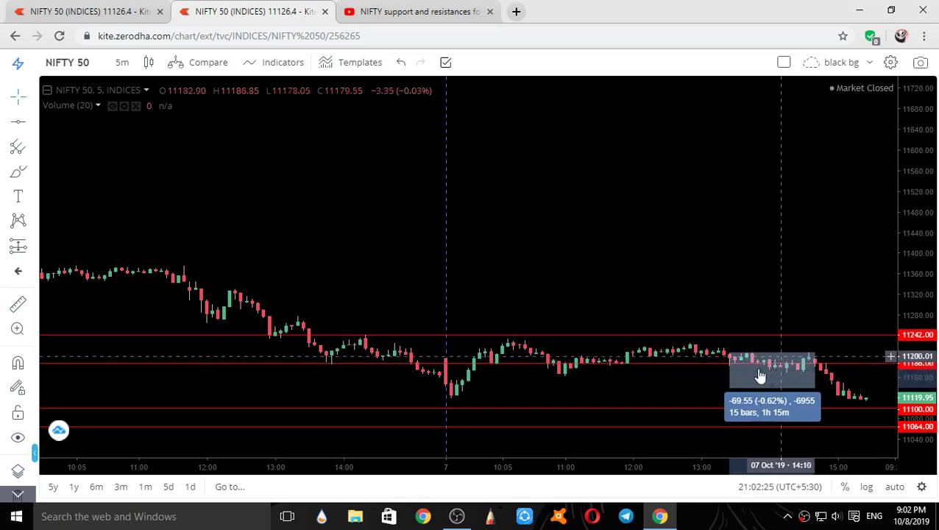
left_click(684, 386)
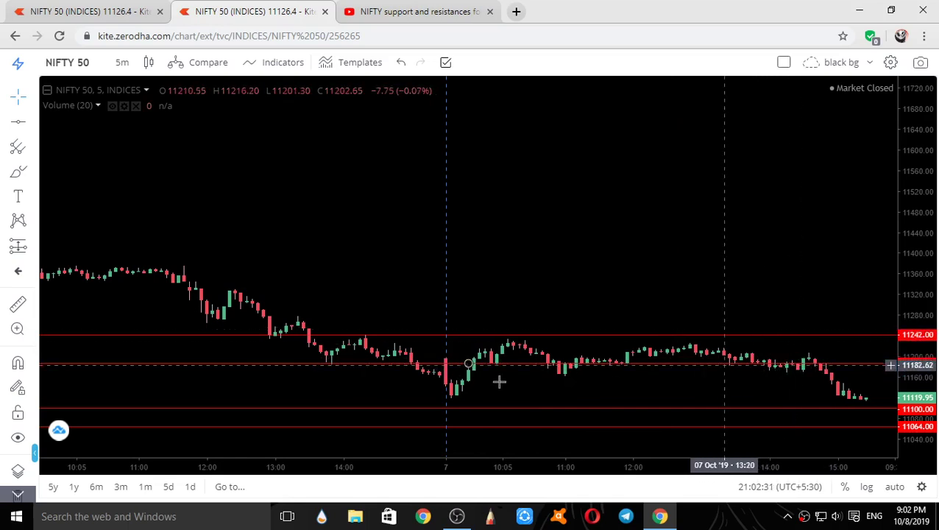
Step: Measure the whole 7 October session from the opening candle to the last candle, and clear the measurement
left_click(18, 305)
left_click(450, 347)
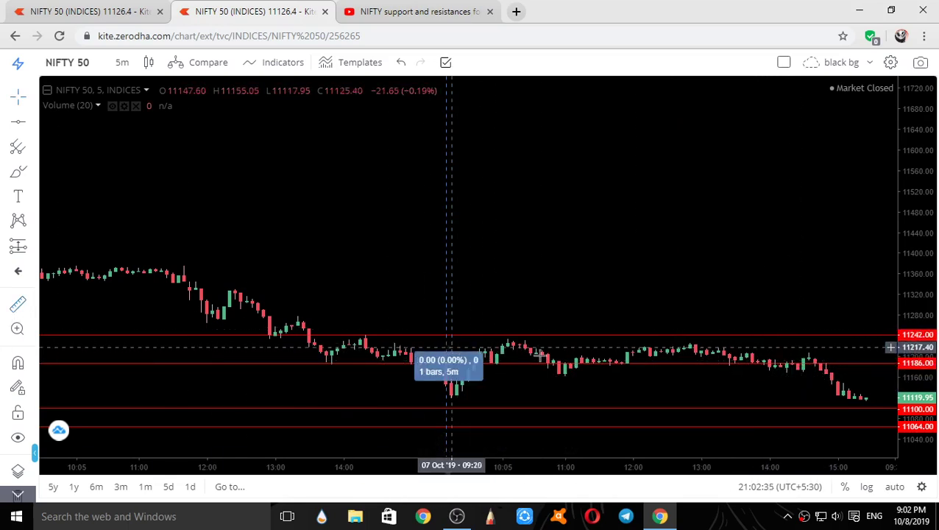
left_click(866, 435)
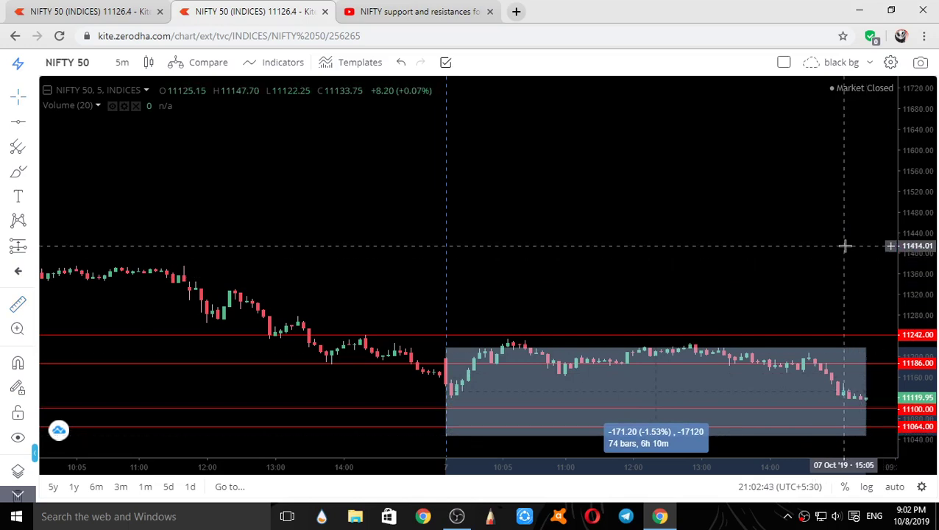
left_click(845, 246)
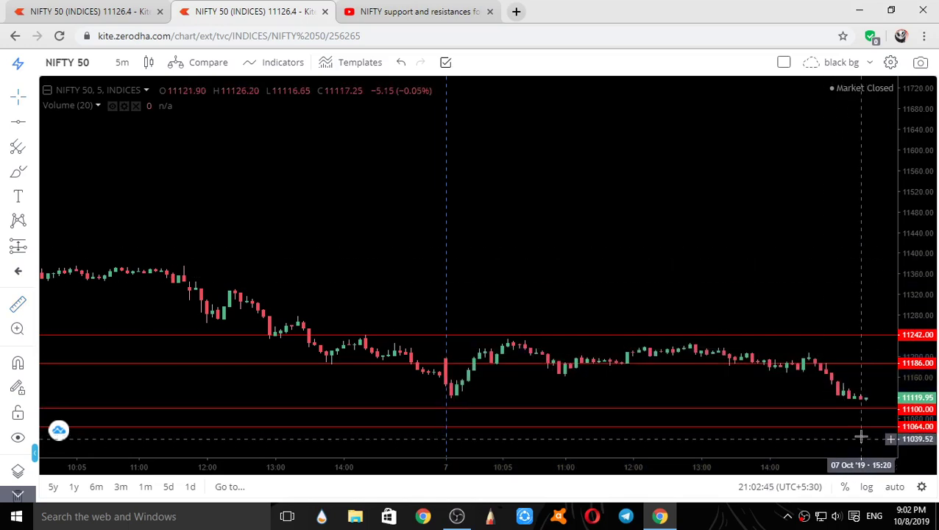
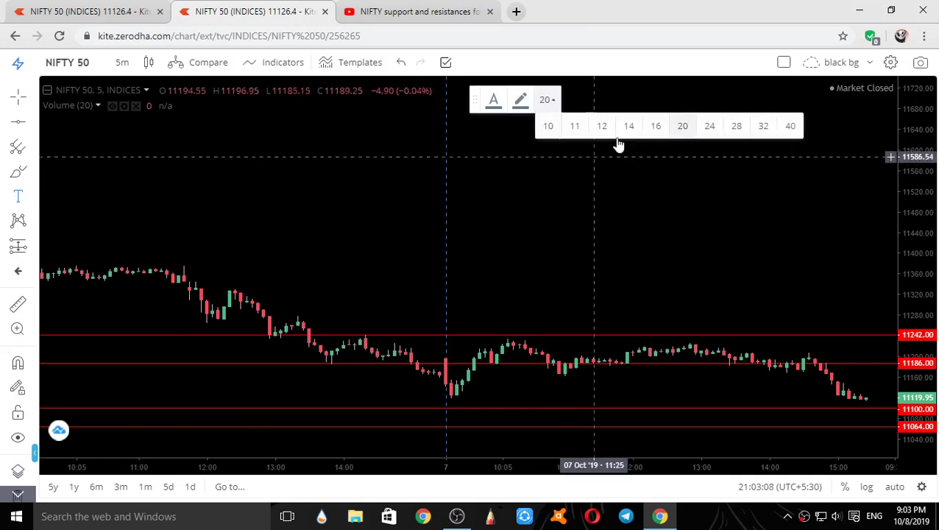
Step: Place a red text label of size 32 in the empty area above the 7 October candles
left_click(766, 127)
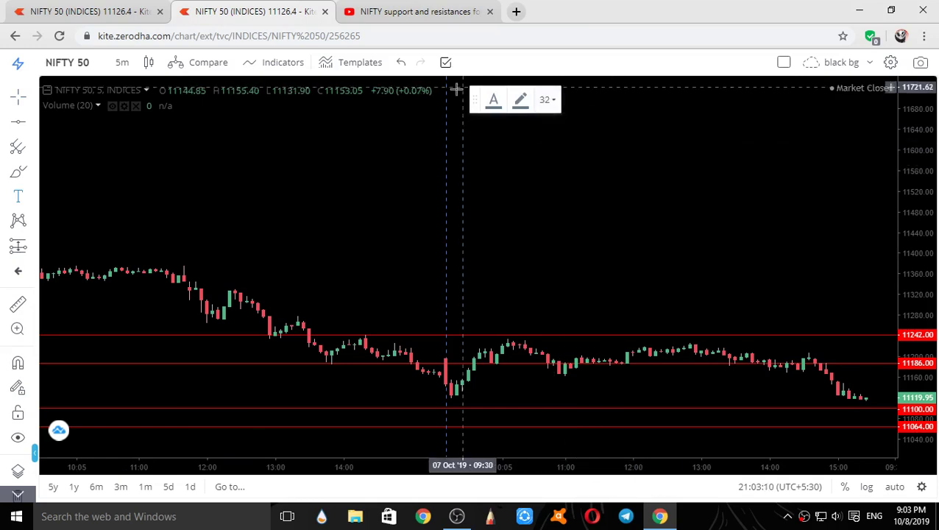
left_click(493, 102)
left_click(503, 140)
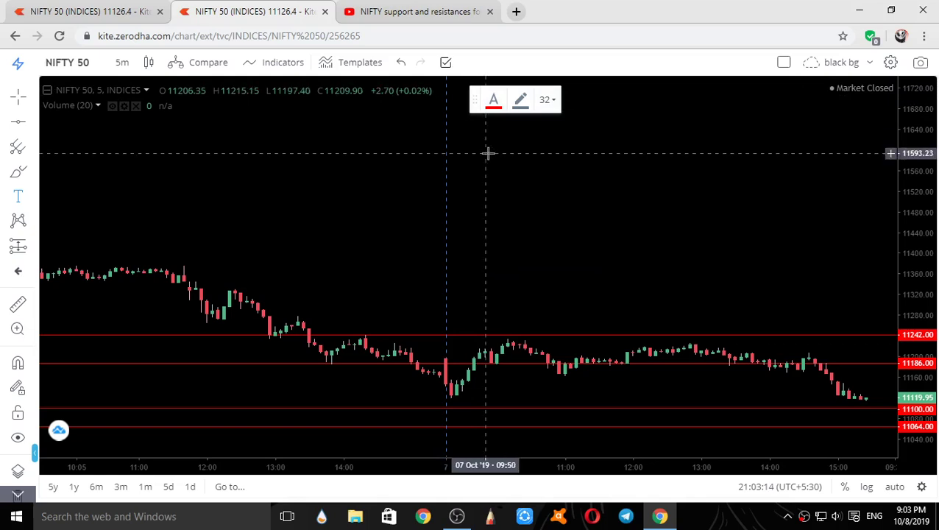
left_click(489, 153)
left_click_drag(553, 140, 237, 171)
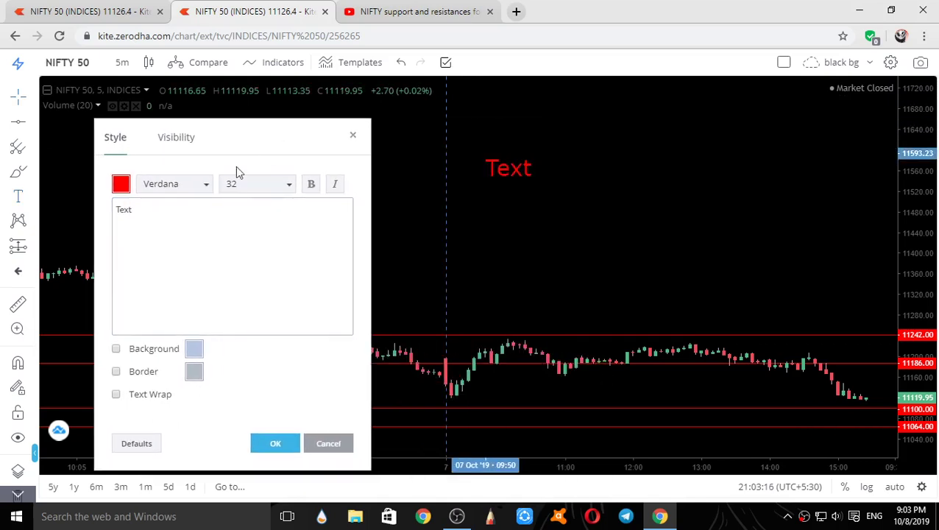
Step: Replace the new label's placeholder text with the levels 11384 and 11304 on two separate lines
left_click(180, 213)
key("ctrl+a")
type("11384")
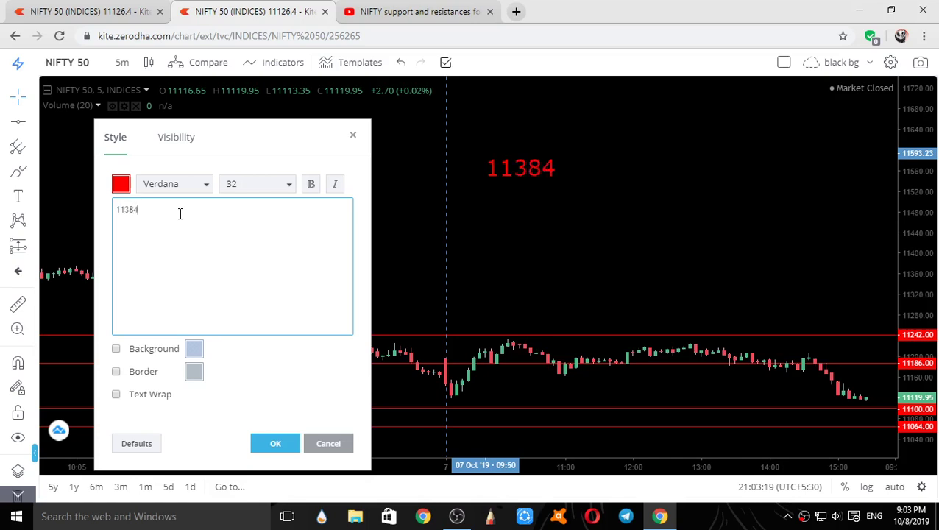
key("Return")
type("3304")
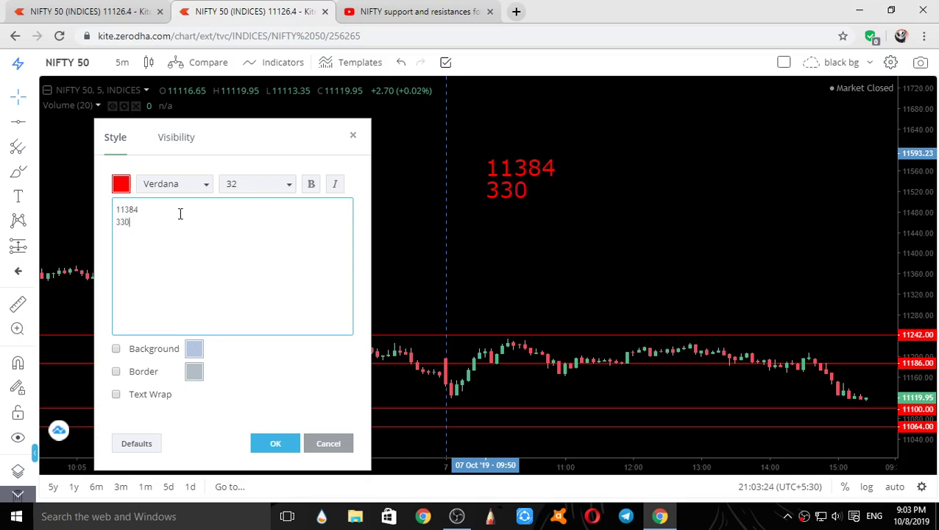
key("BackSpace")
key("BackSpace")
key("BackSpace")
key("BackSpace")
type("11304")
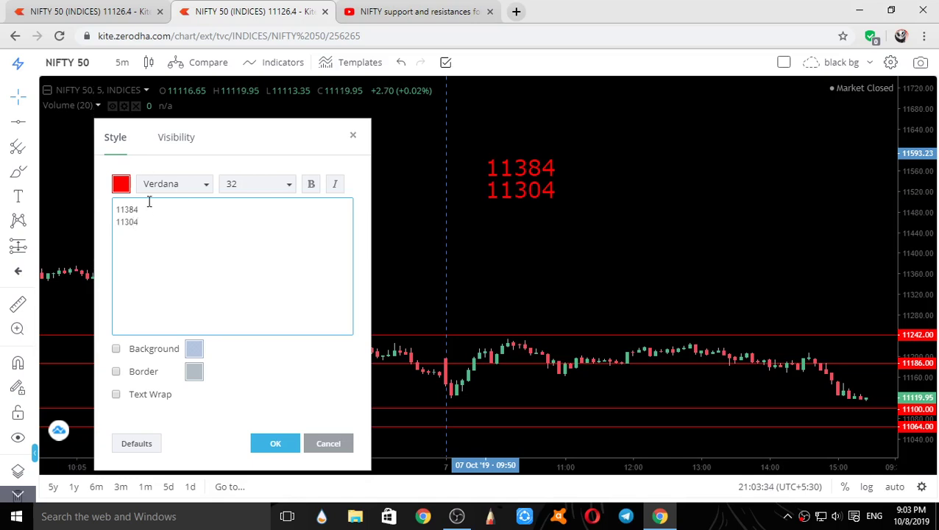
Step: Add the heading "resistance area" on its own line above 11384 and 11304, and apply the label text
key("Return")
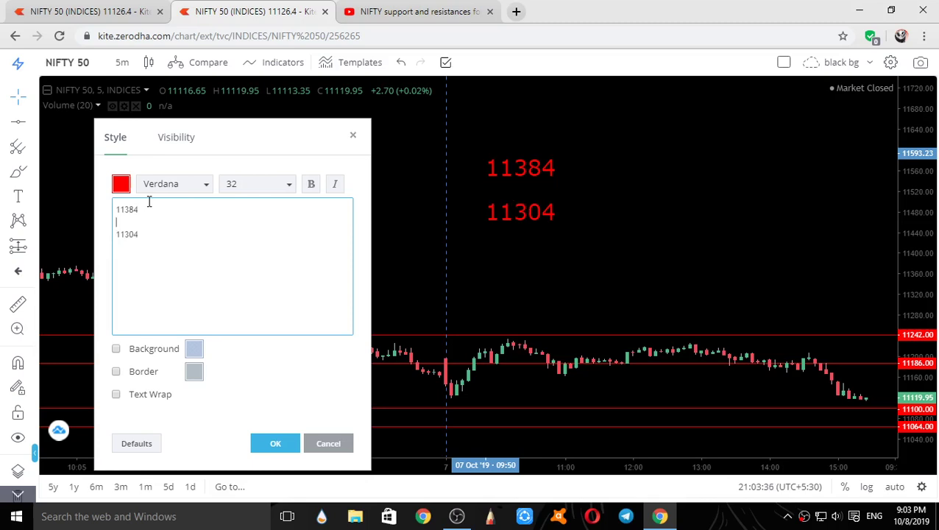
key("BackSpace")
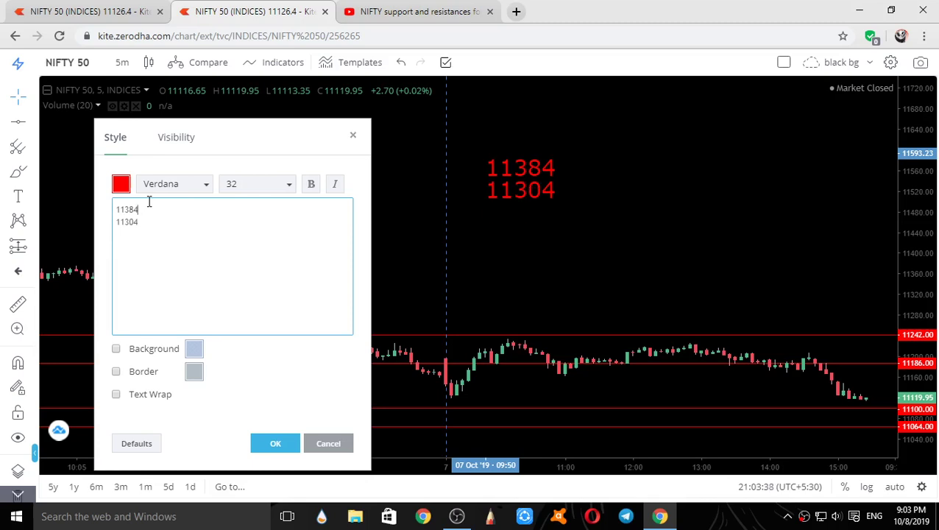
key("Left")
key("Left")
key("Left")
key("Left")
key("Left")
key("Return")
key("Up")
type("re")
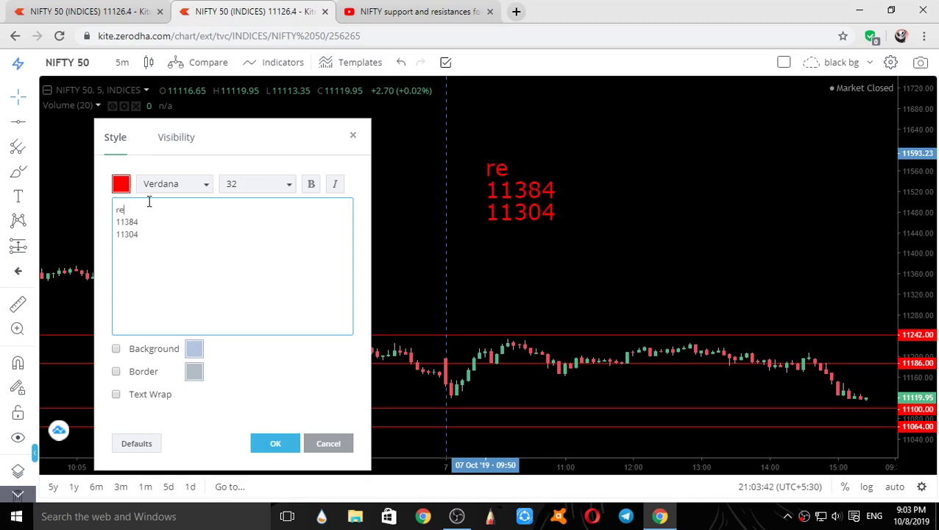
type("sista")
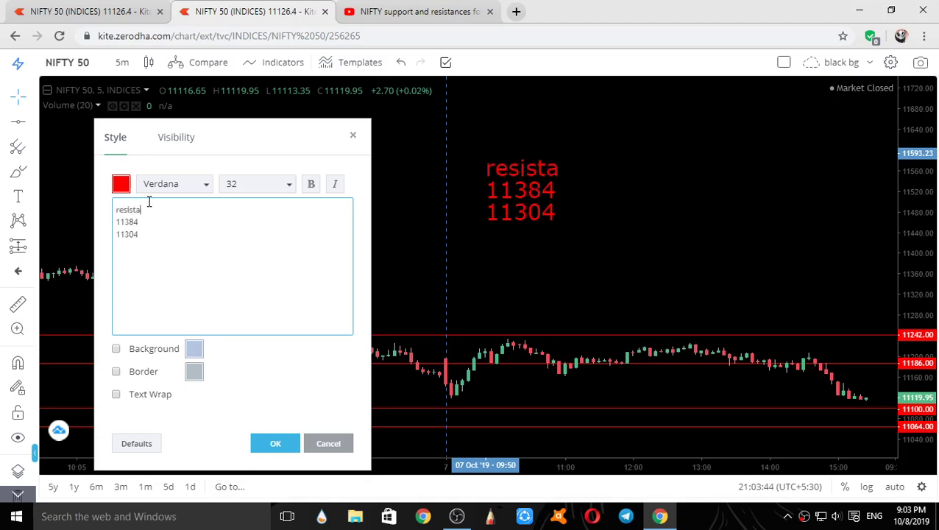
type("nce a")
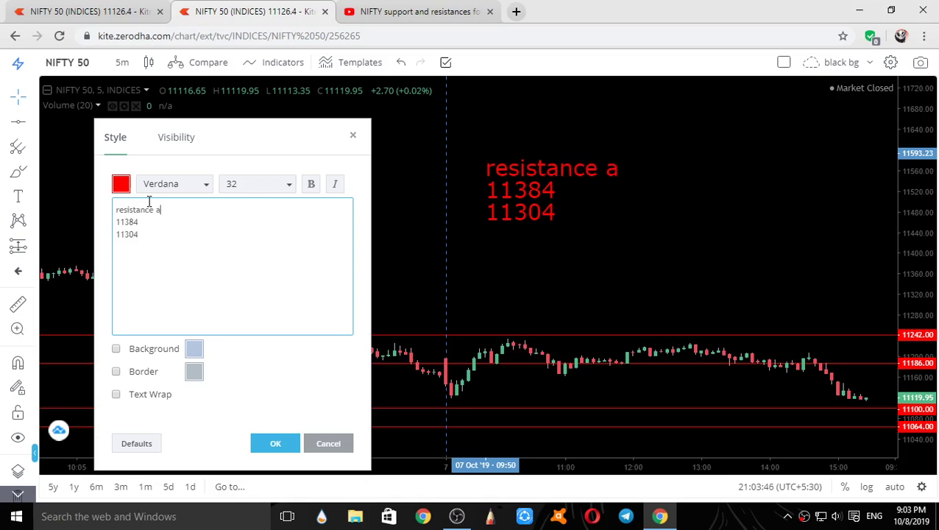
type("rea")
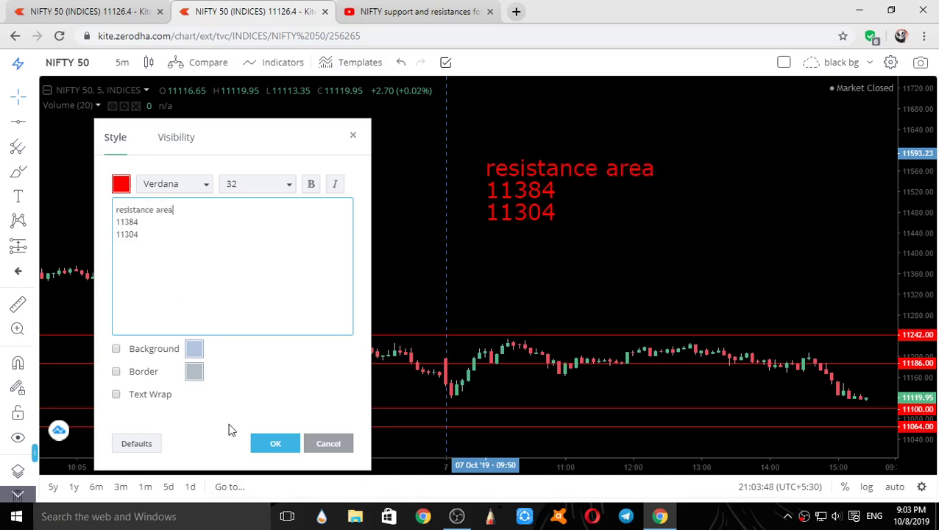
left_click(290, 444)
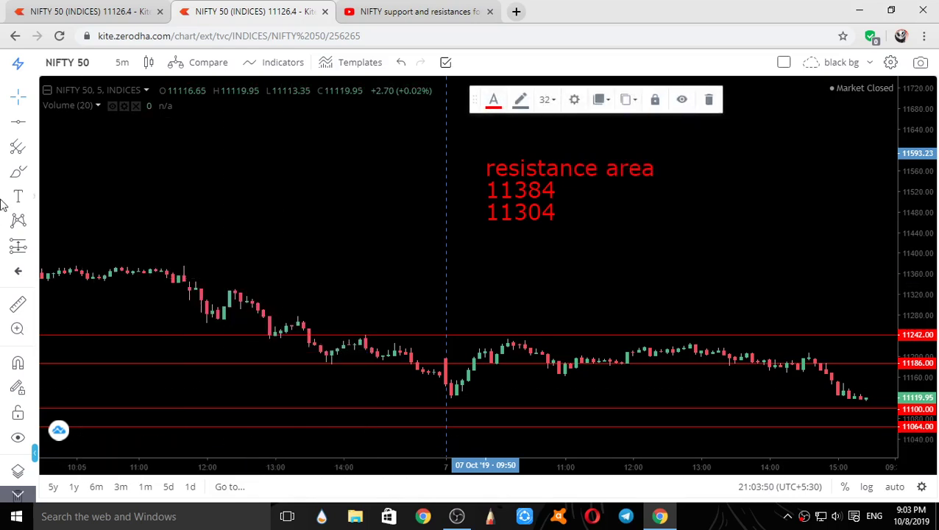
Step: Place a second red text label above the 4 October candles at about 13:10 and head it "supply areas"
left_click(22, 197)
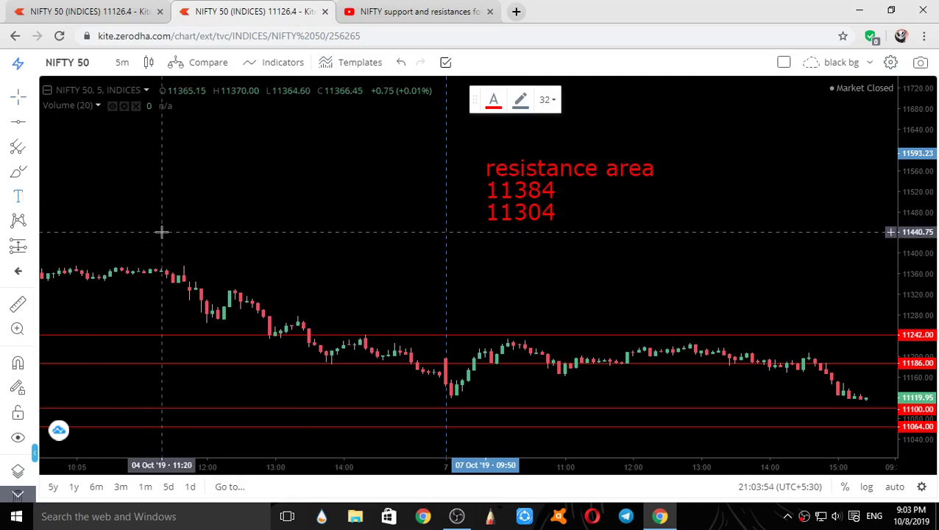
left_click(288, 146)
left_click_drag(436, 145, 771, 139)
left_click(723, 208)
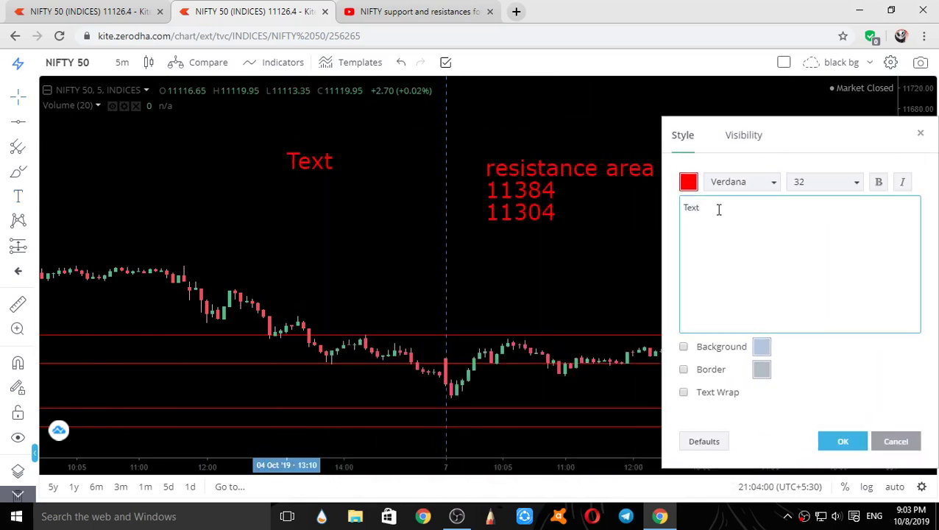
key("ctrl+a")
type("suppl")
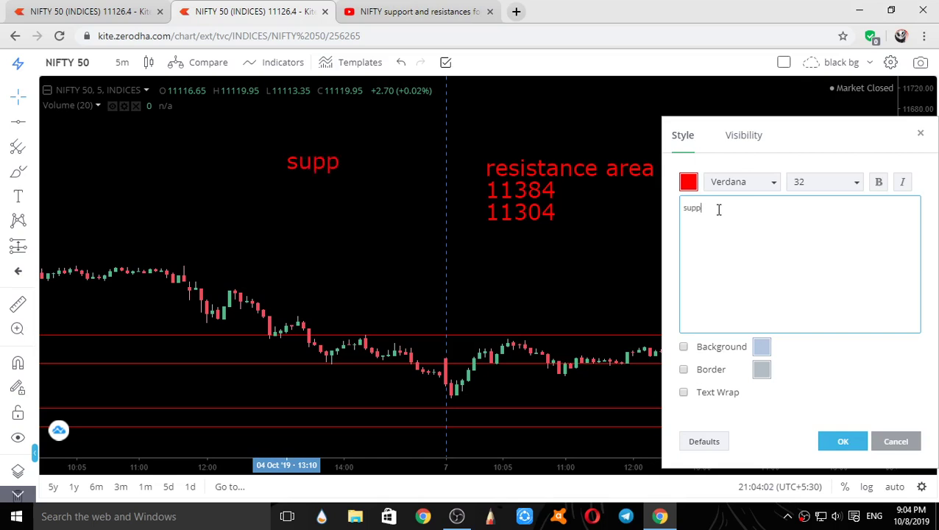
type("y ar")
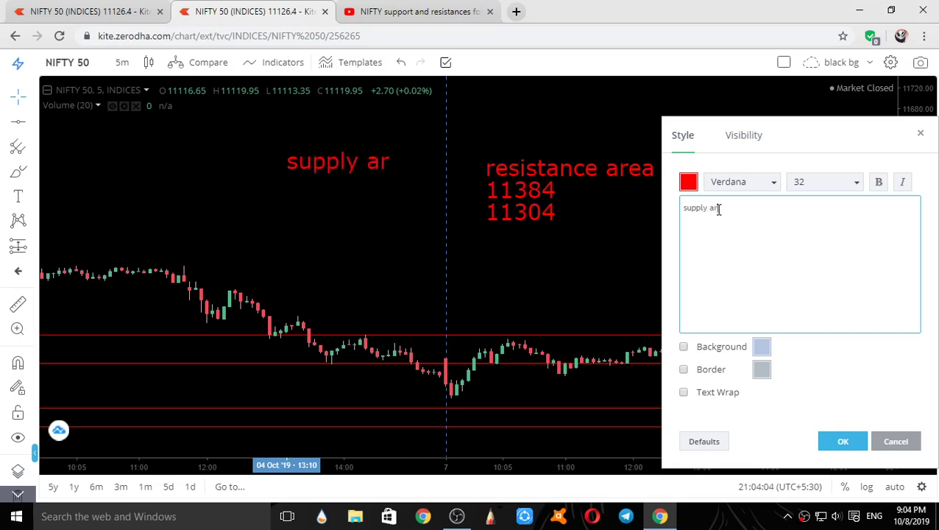
type("eas")
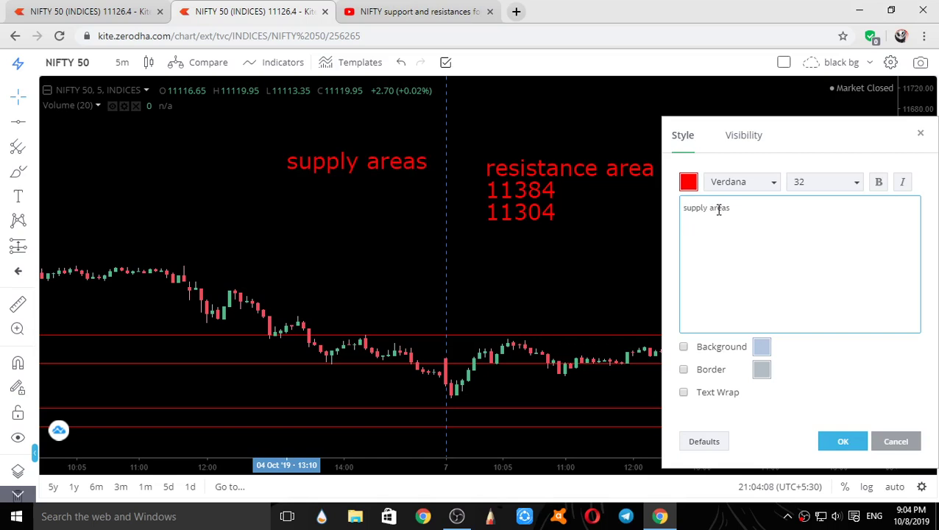
Step: List 11184 and 11122 under the "supply areas" heading, then 11084 and 11047 after two blank lines, and close the label settings
type("11184")
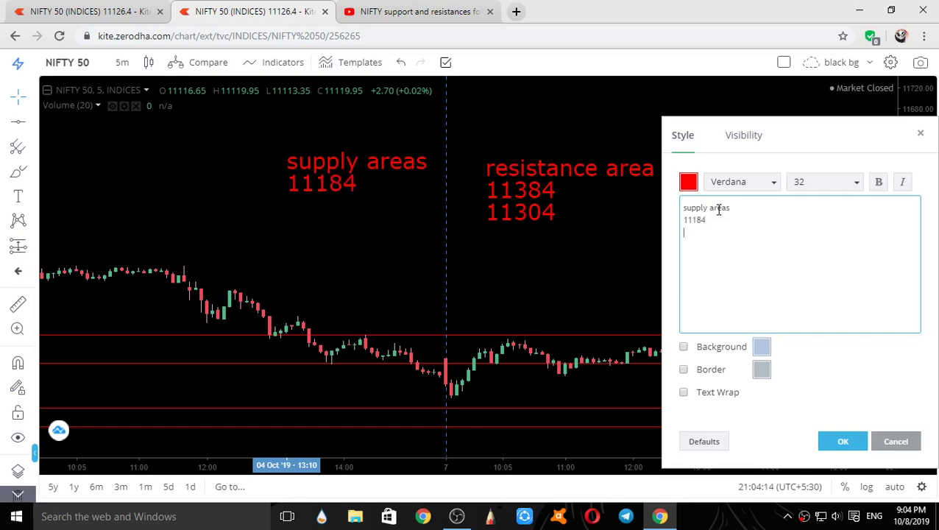
key("Return")
type("11122")
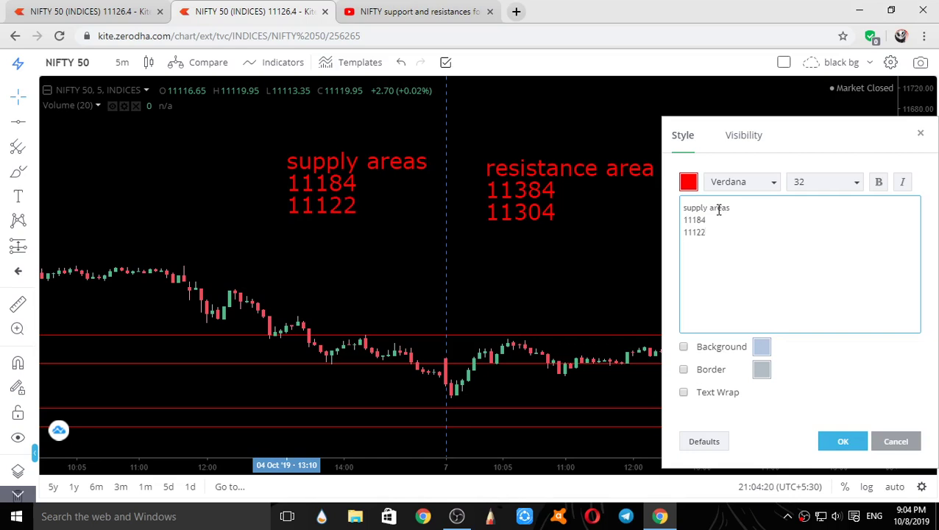
key("Return")
type("11084 ")
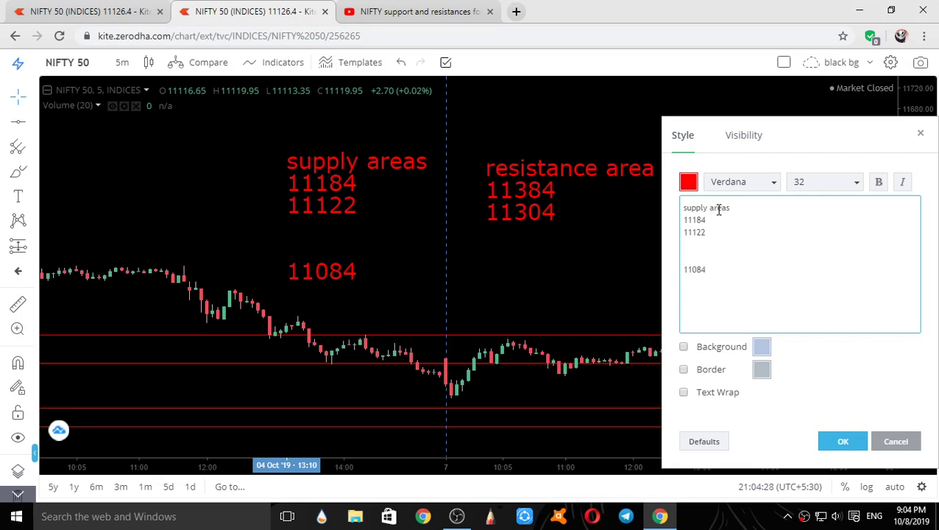
type("11047")
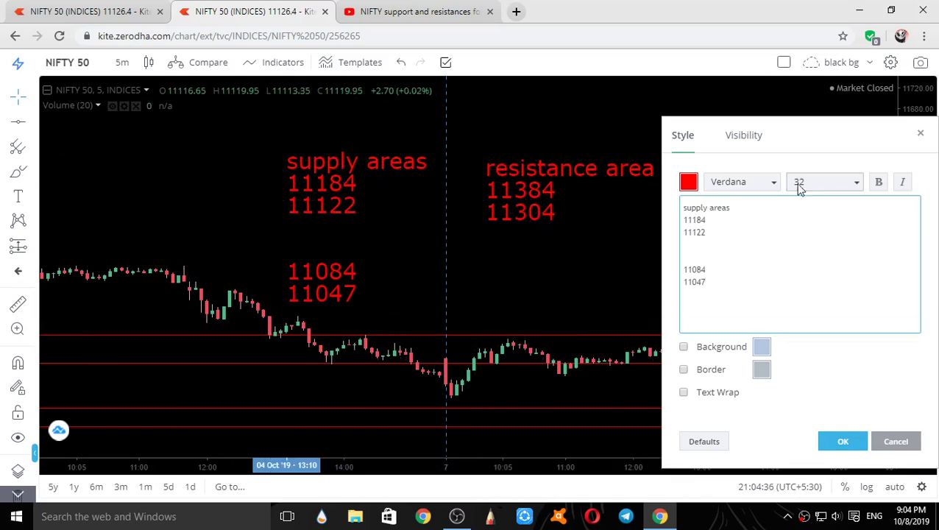
left_click(921, 136)
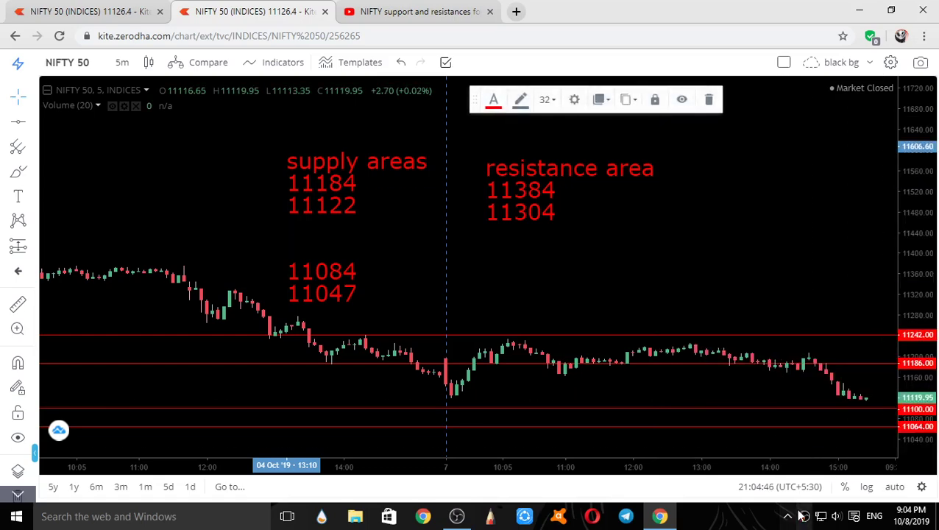